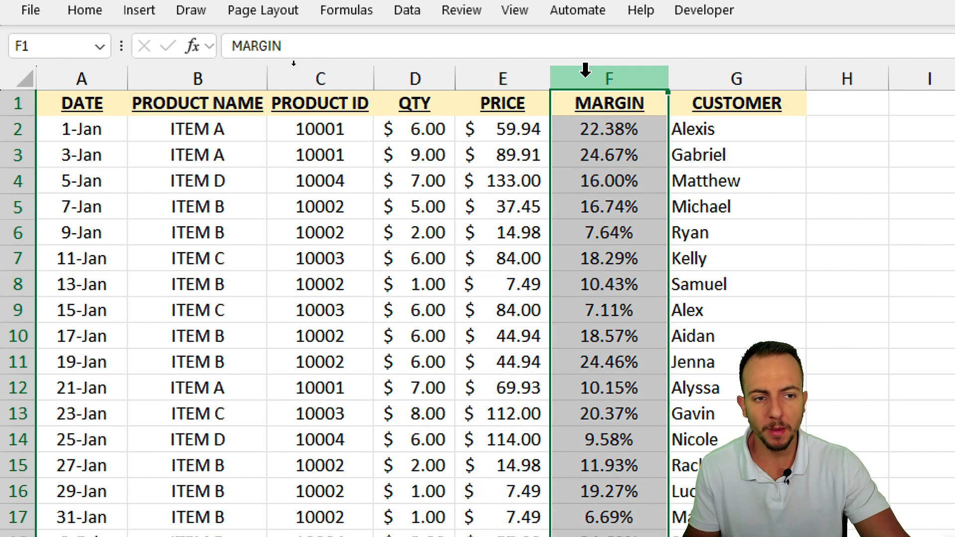
Step: Look over the order table's customer column, a block of its order rows, and the date column
click(710, 78)
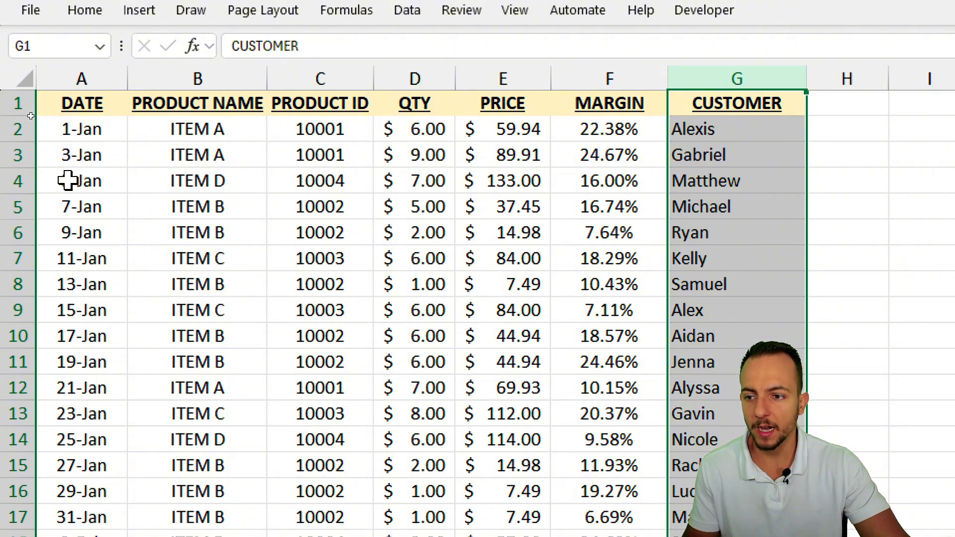
drag(18, 155, 17, 279)
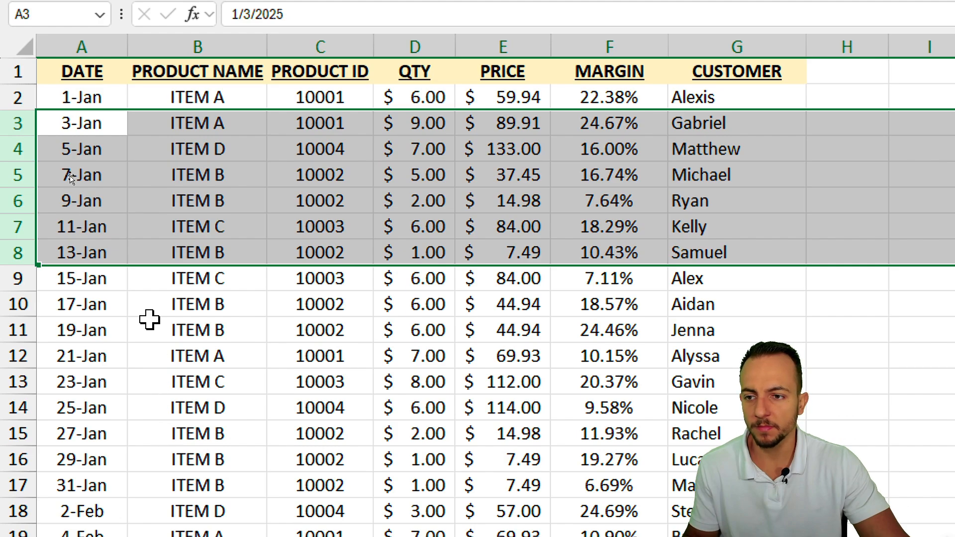
click(104, 70)
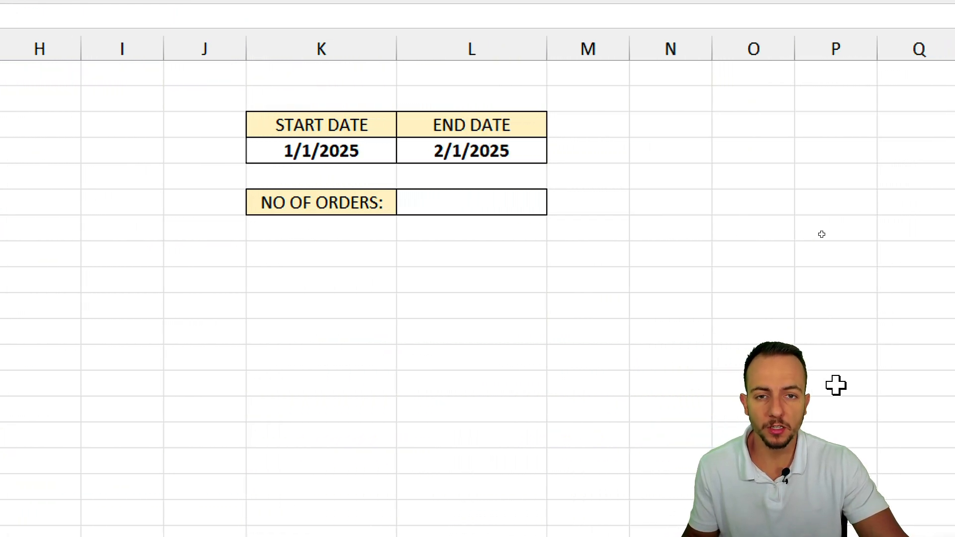
click(495, 205)
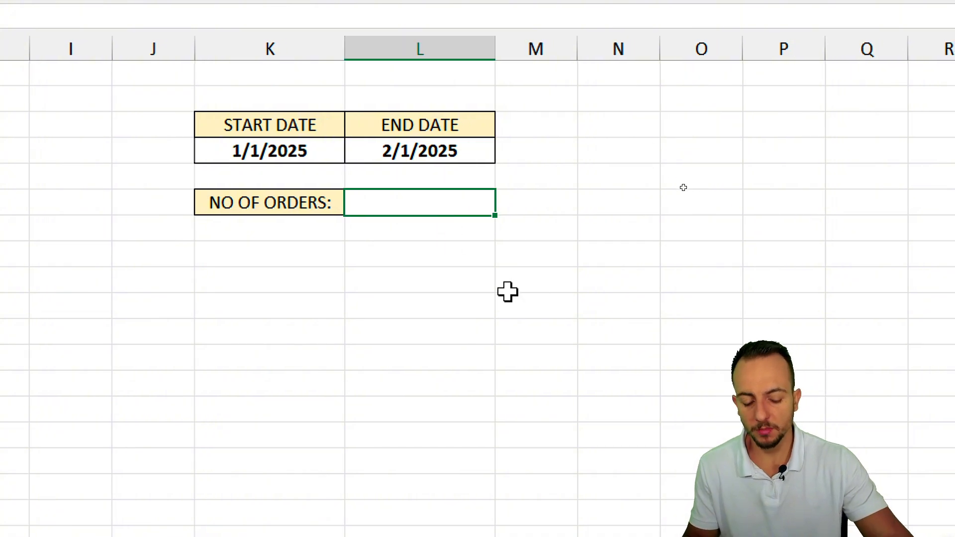
text(=COUNT)
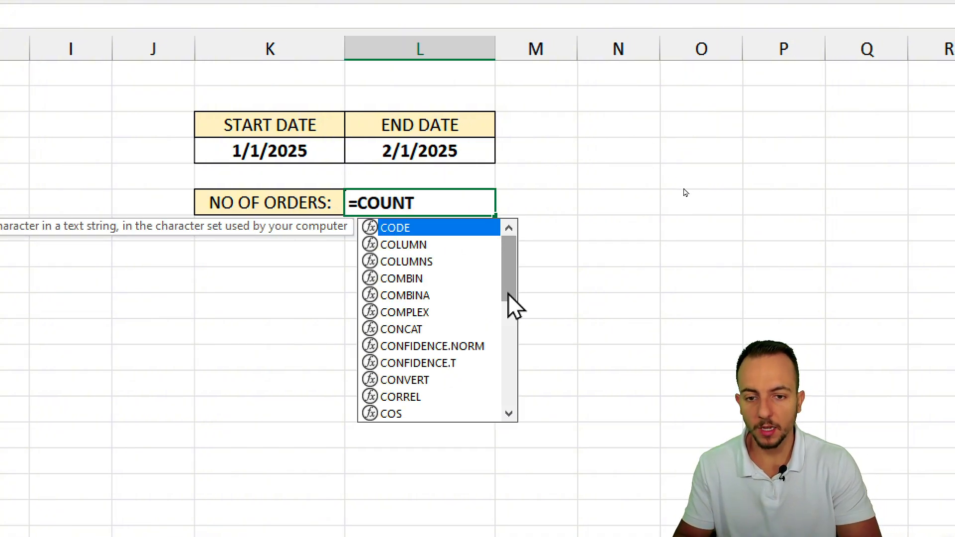
text(IFS)
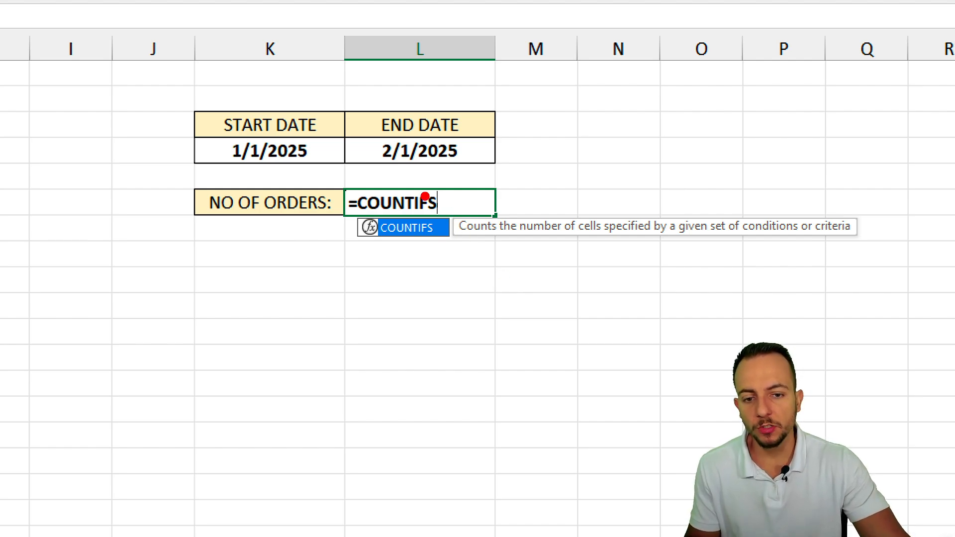
drag(415, 181, 543, 294)
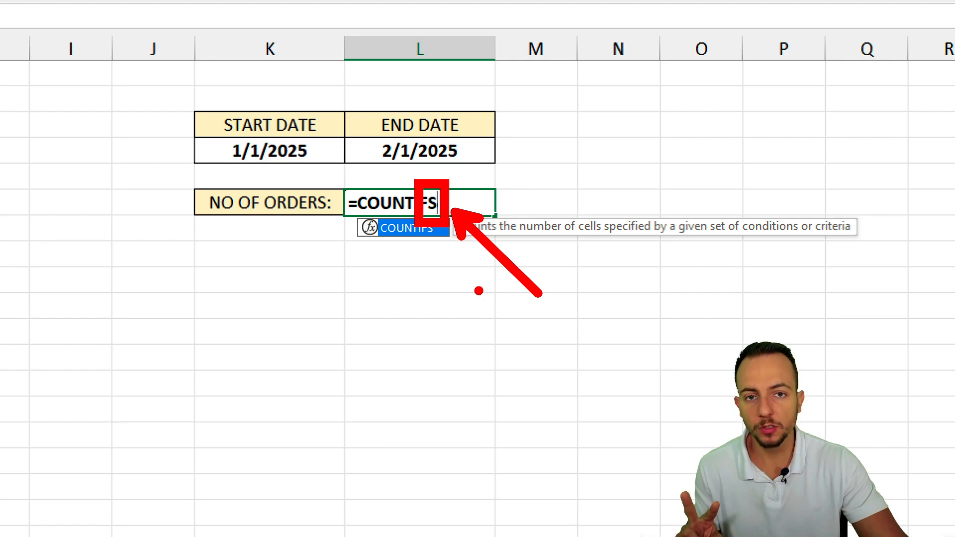
mouse_move(298, 83)
mouse_down()
mouse_move(180, 143)
mouse_move(313, 93)
mouse_up()
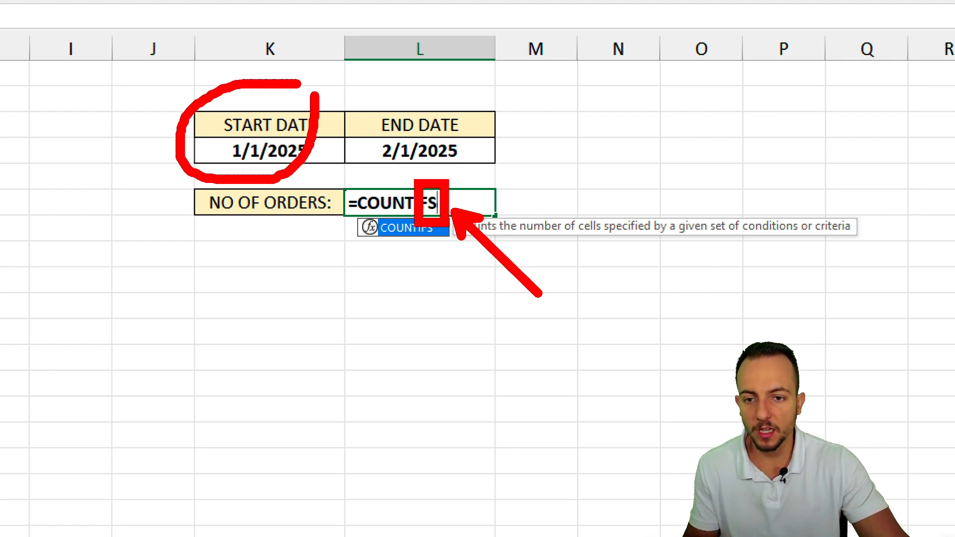
mouse_move(449, 80)
mouse_down()
mouse_move(423, 82)
mouse_move(522, 127)
mouse_move(425, 80)
mouse_up()
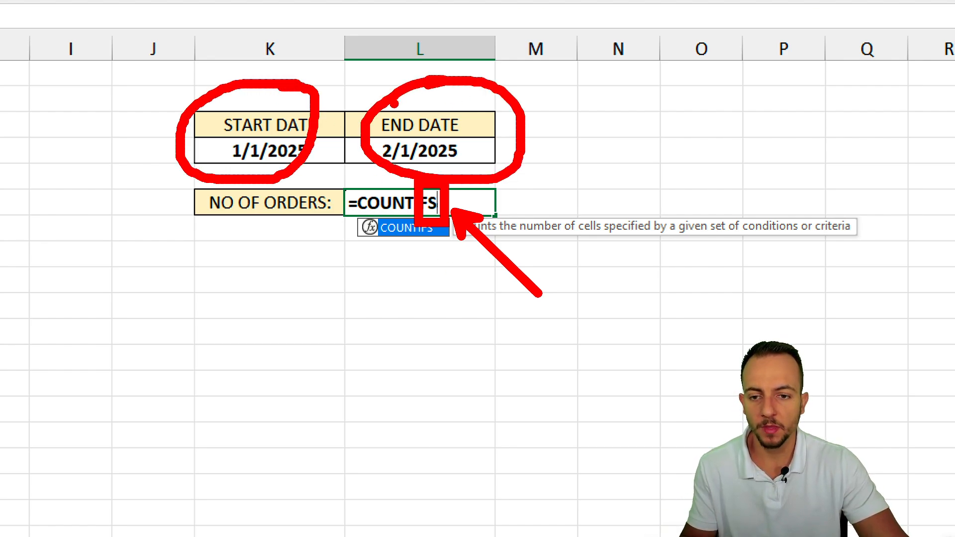
key(Escape)
key(Escape)
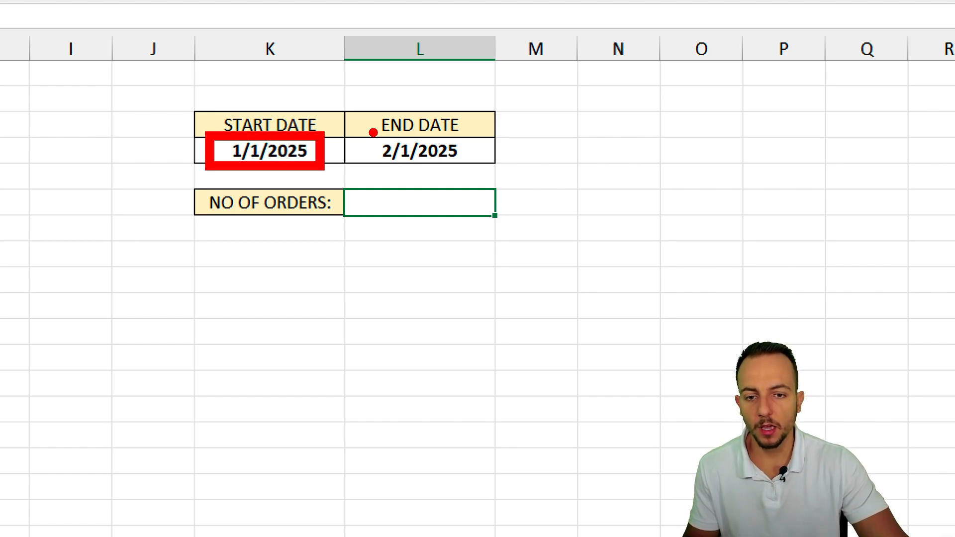
drag(371, 128, 477, 173)
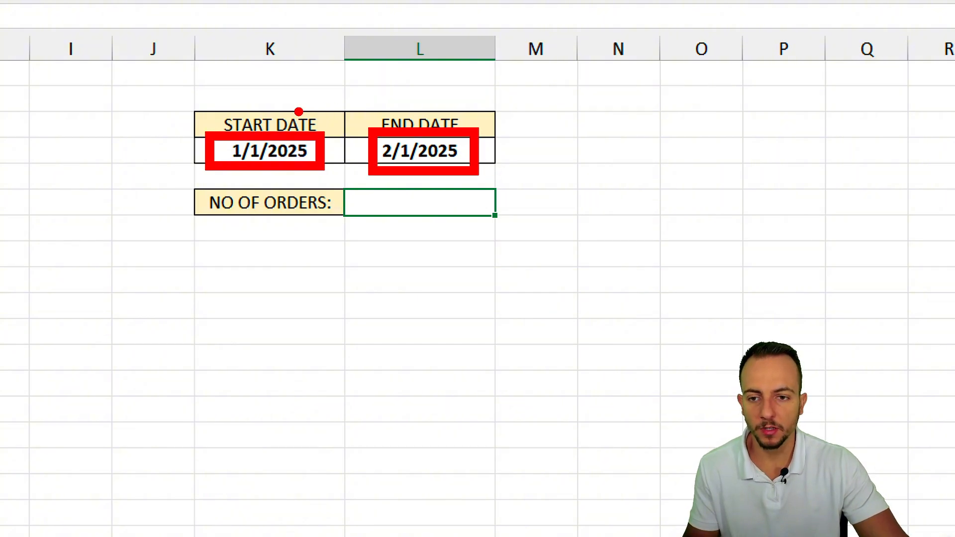
drag(299, 111, 338, 81)
drag(450, 114, 485, 76)
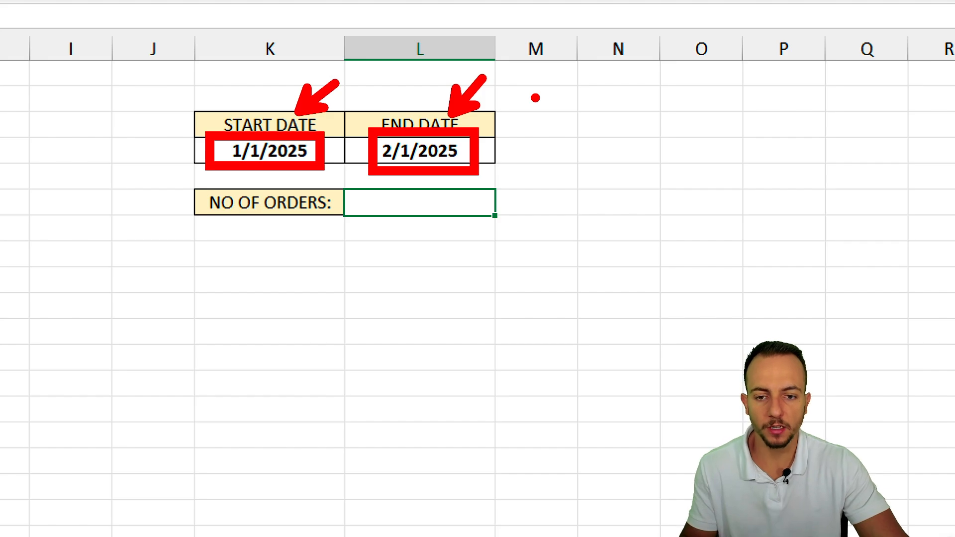
key(Escape)
Step: Start a COUNTIFS formula in the NO OF ORDERS cell with the whole date column A:A as the first criteria range
text(=)
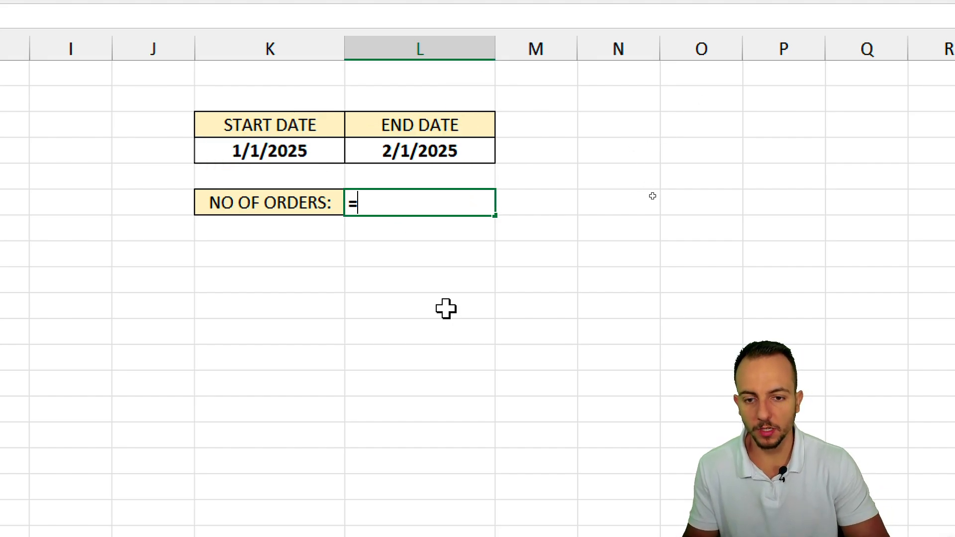
text(COUNT)
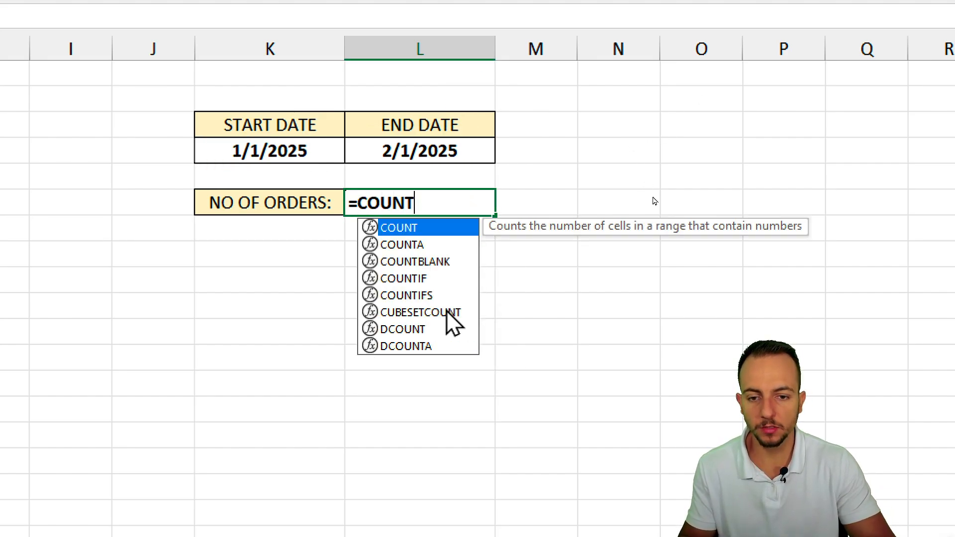
click(431, 297)
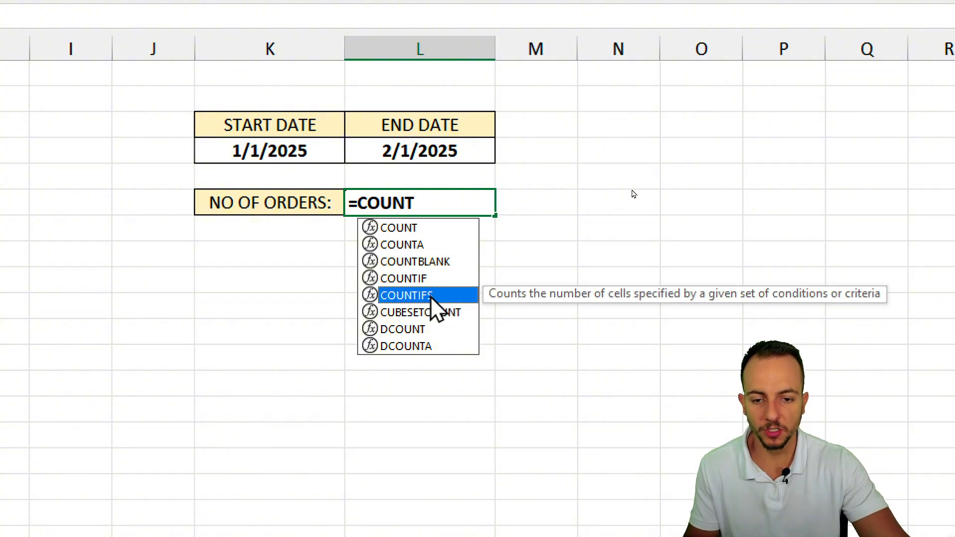
double_click(404, 297)
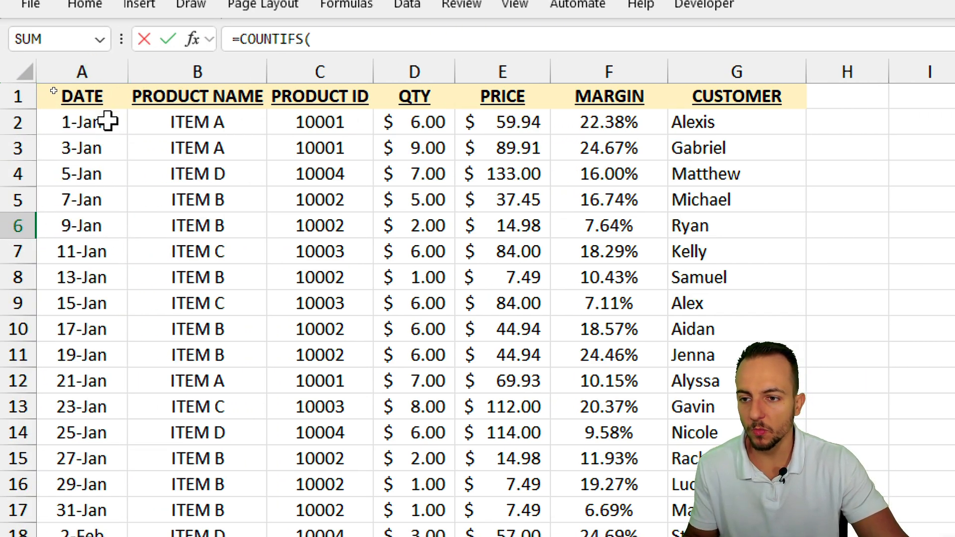
drag(106, 119, 91, 318)
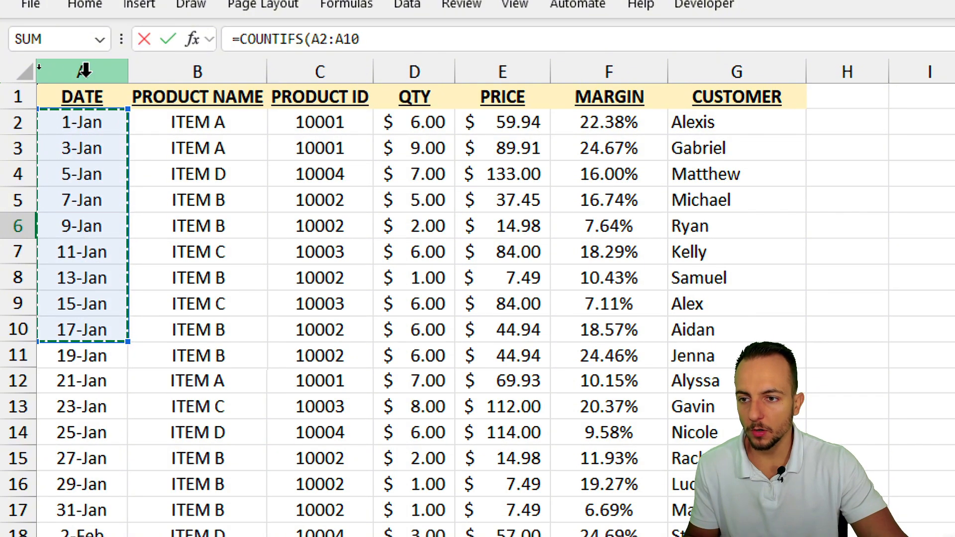
click(92, 70)
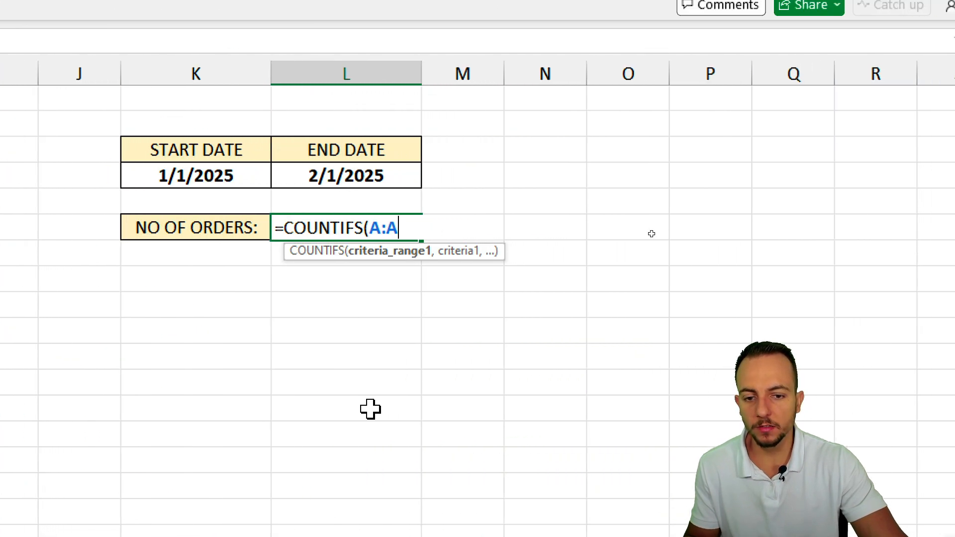
text(,)
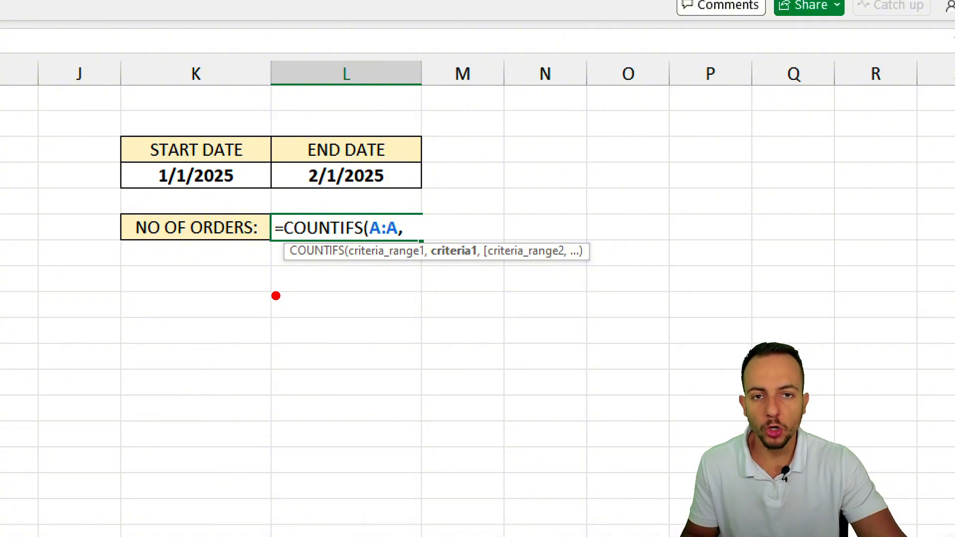
mouse_move(131, 161)
mouse_down()
mouse_move(258, 194)
mouse_move(321, 225)
mouse_up()
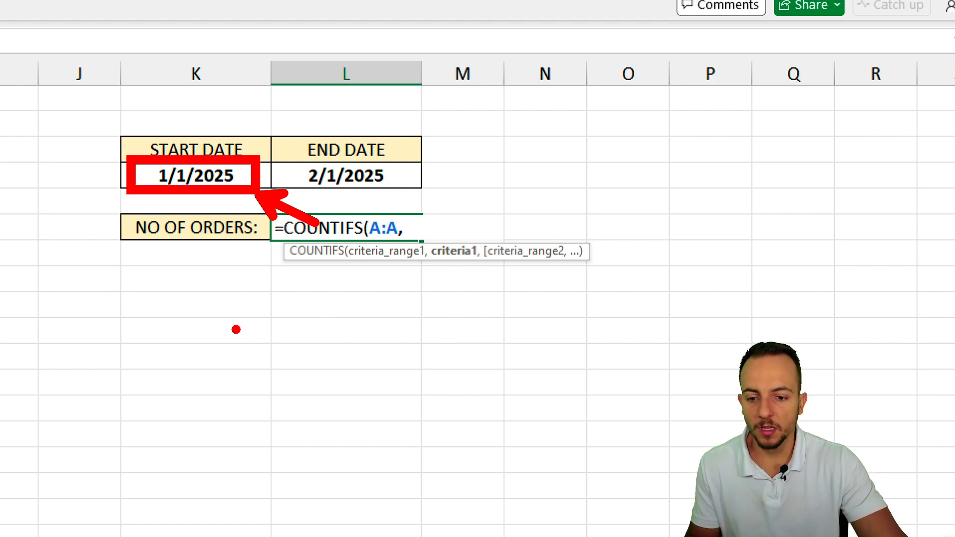
mouse_move(236, 329)
mouse_down()
mouse_move(309, 377)
mouse_move(228, 436)
mouse_up()
drag(343, 392, 436, 396)
drag(348, 359, 426, 360)
mouse_move(206, 124)
mouse_down()
mouse_move(175, 212)
mouse_move(154, 132)
mouse_up()
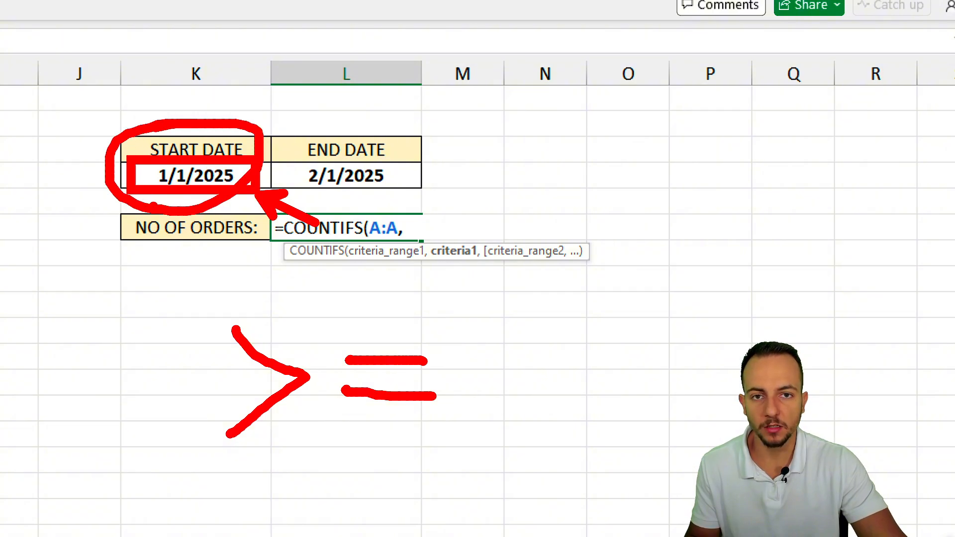
key(Escape)
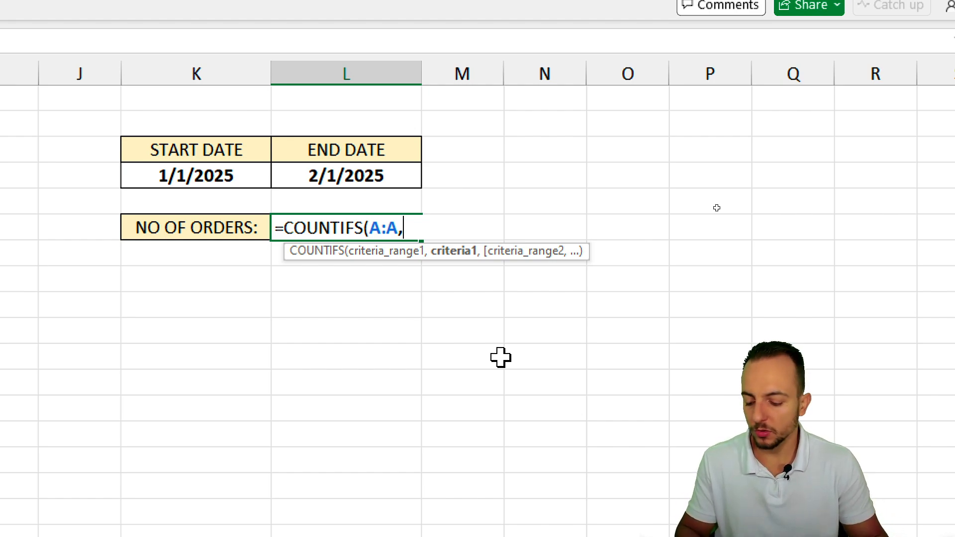
Step: Enter ">="&K4 as the formula's first criterion, so that it counts dates on or after the start date
text(")
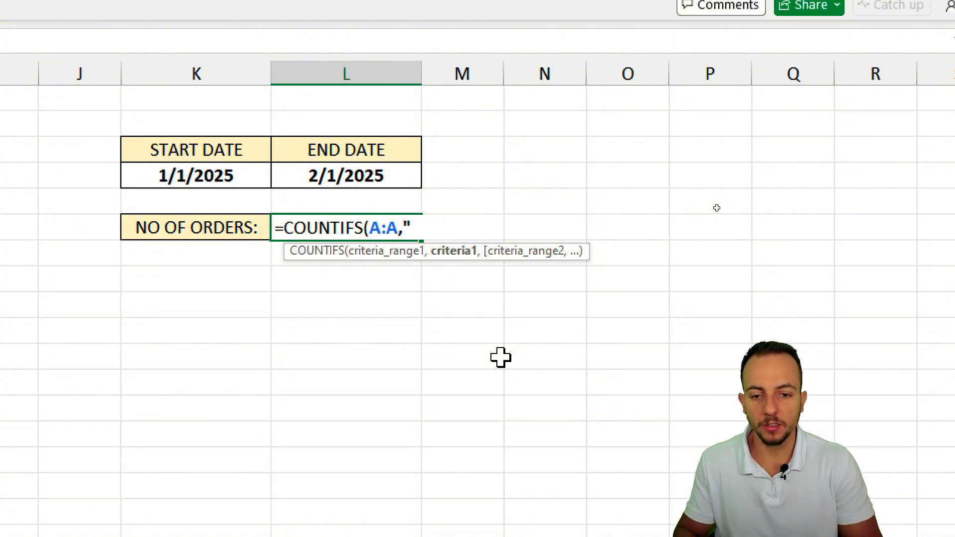
text(>)
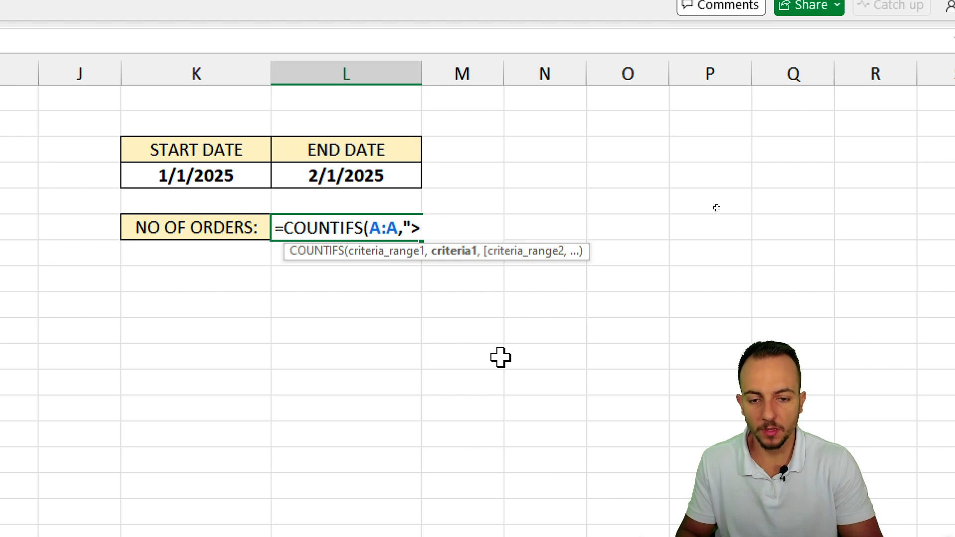
text(=)
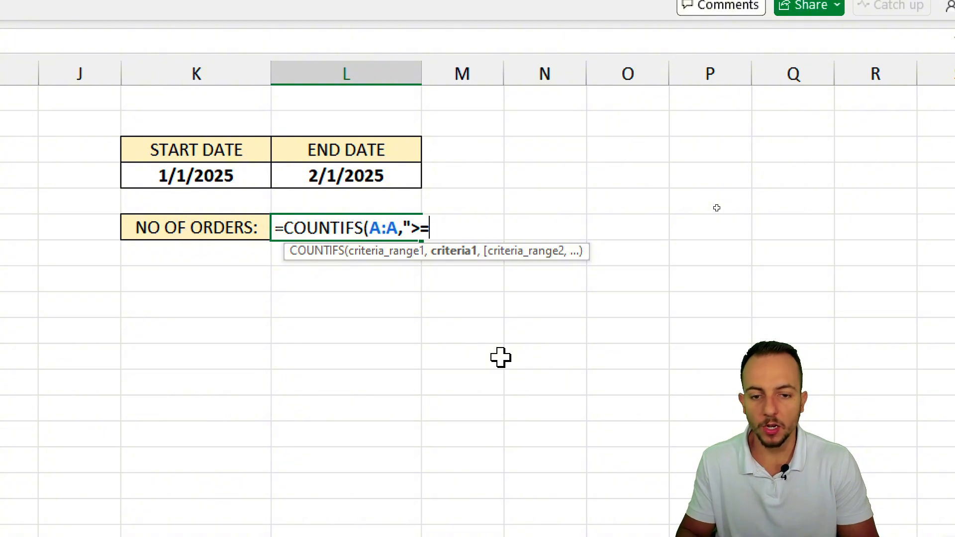
text(")
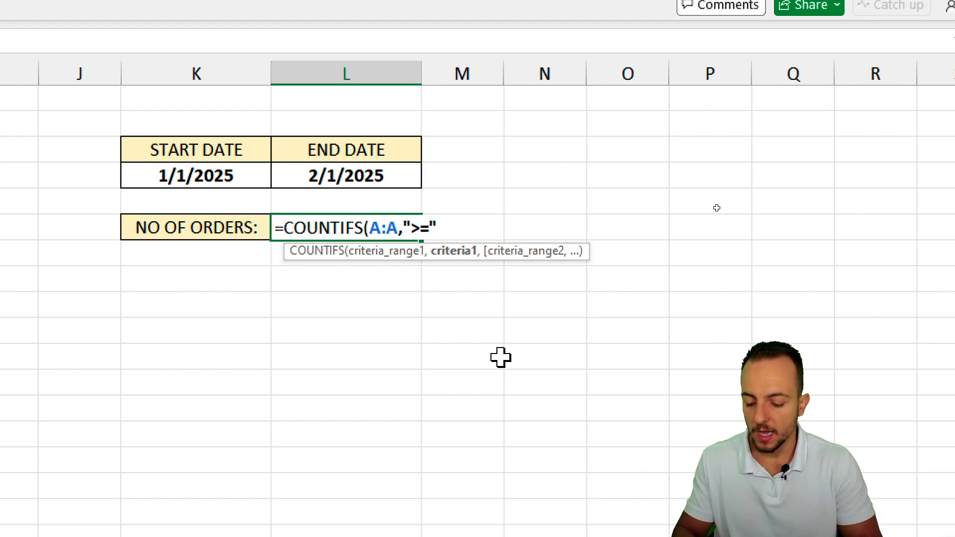
text(&)
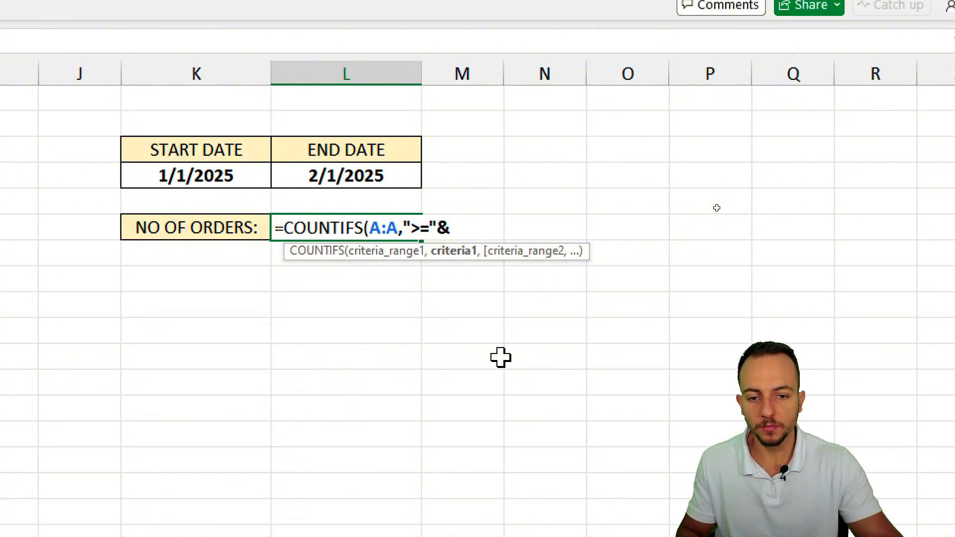
click(204, 178)
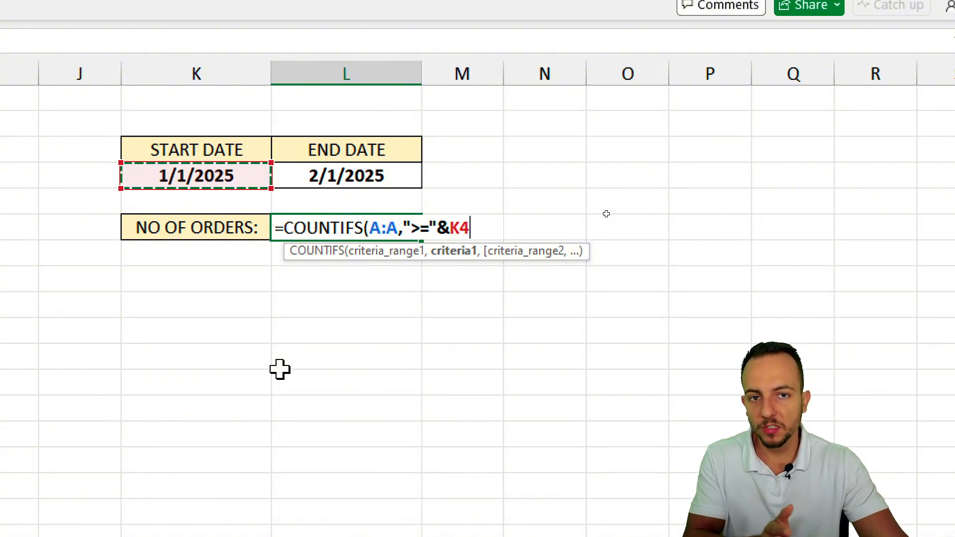
Step: Add the whole date column A:A as the second criteria range of the COUNTIFS formula
text(,)
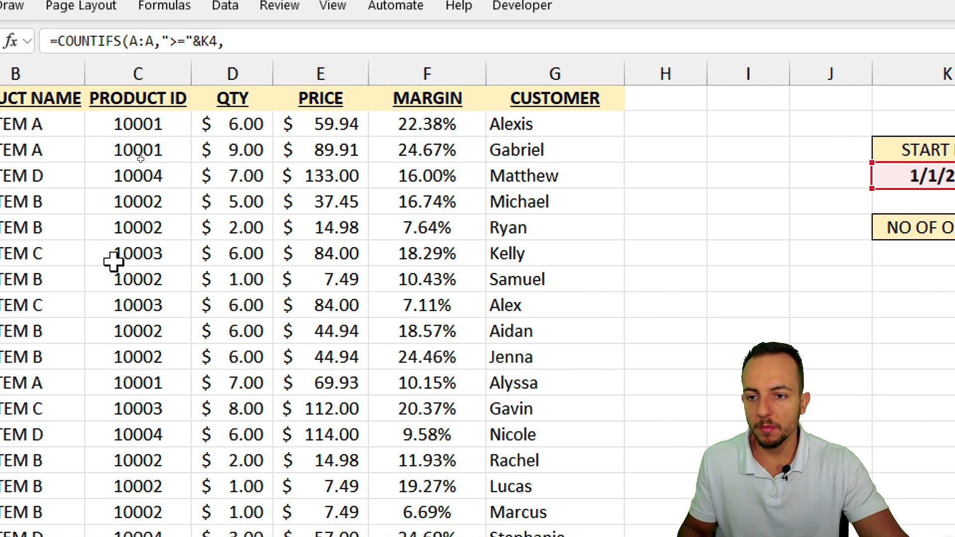
click(84, 73)
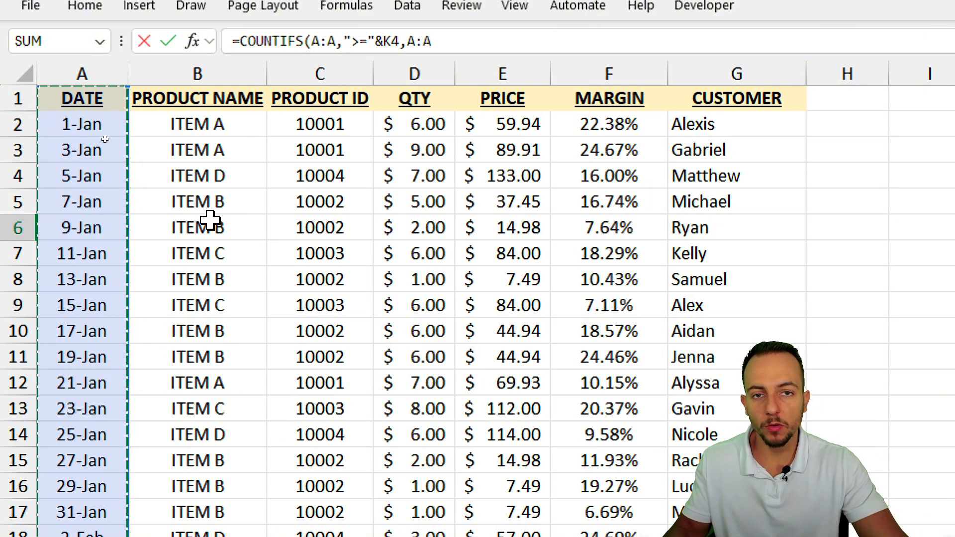
text(,)
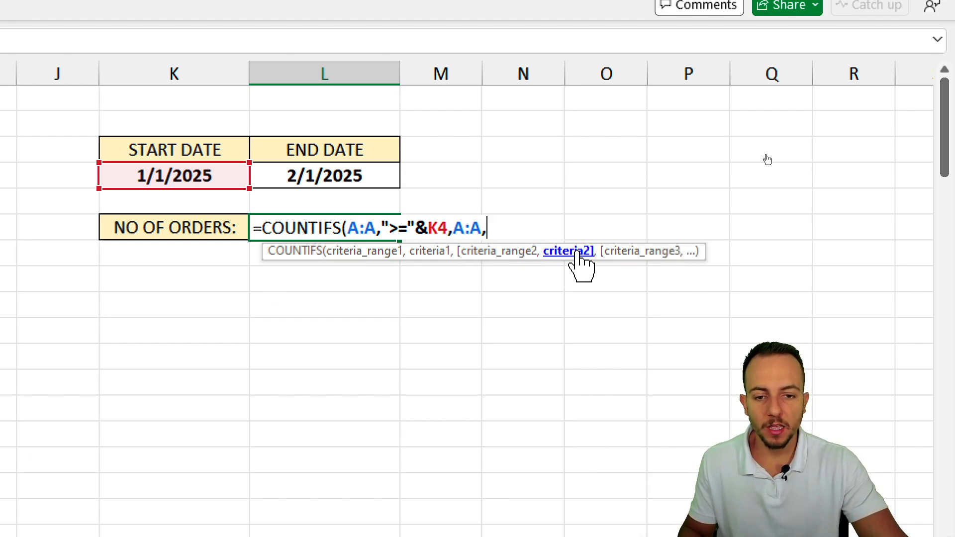
key(ctrl+2)
drag(269, 155, 401, 202)
mouse_move(480, 128)
mouse_down()
mouse_move(468, 191)
mouse_move(478, 196)
mouse_move(575, 173)
mouse_up()
drag(513, 150, 567, 150)
drag(351, 132, 408, 91)
drag(363, 106, 382, 130)
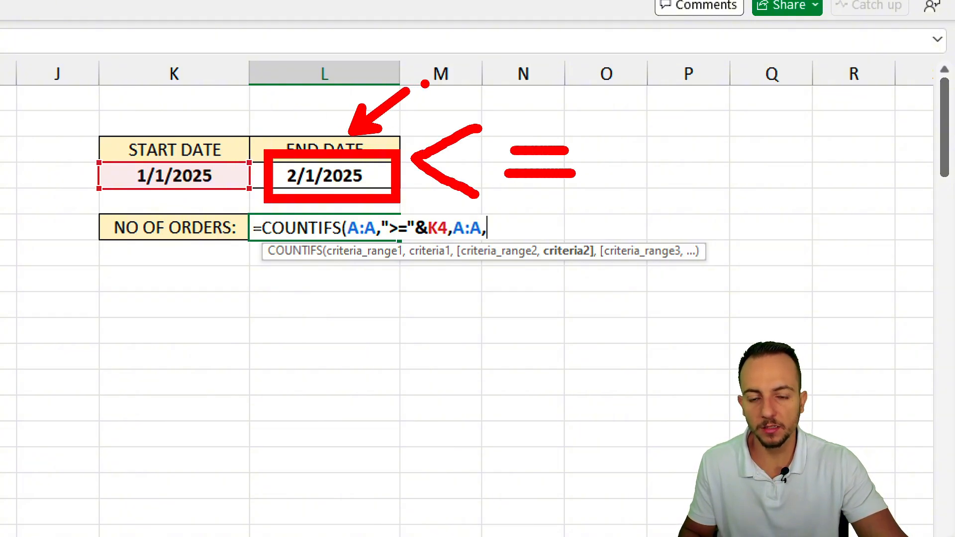
key(Escape)
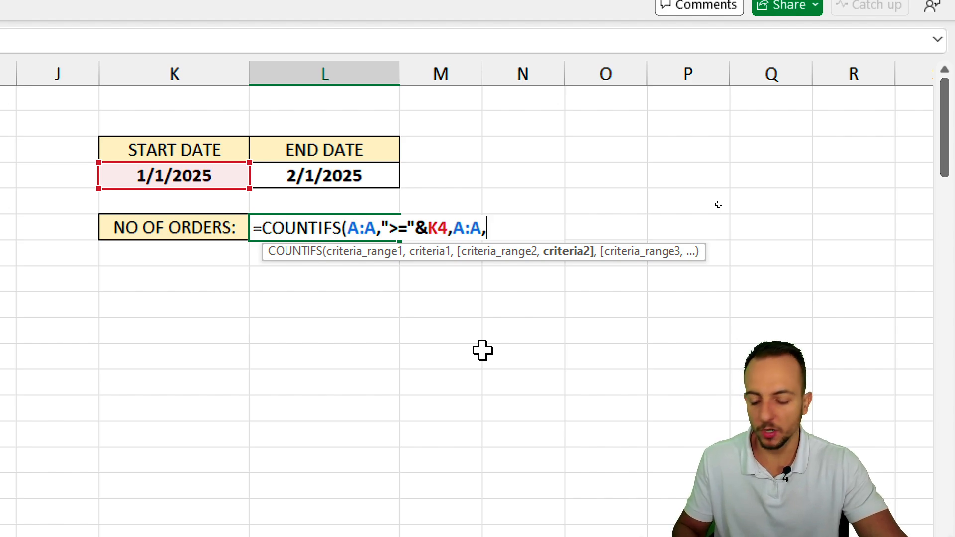
Step: Enter "<="&L4 as the second criterion, so that dates on or before the end date count, and complete the COUNTIFS formula
text(")
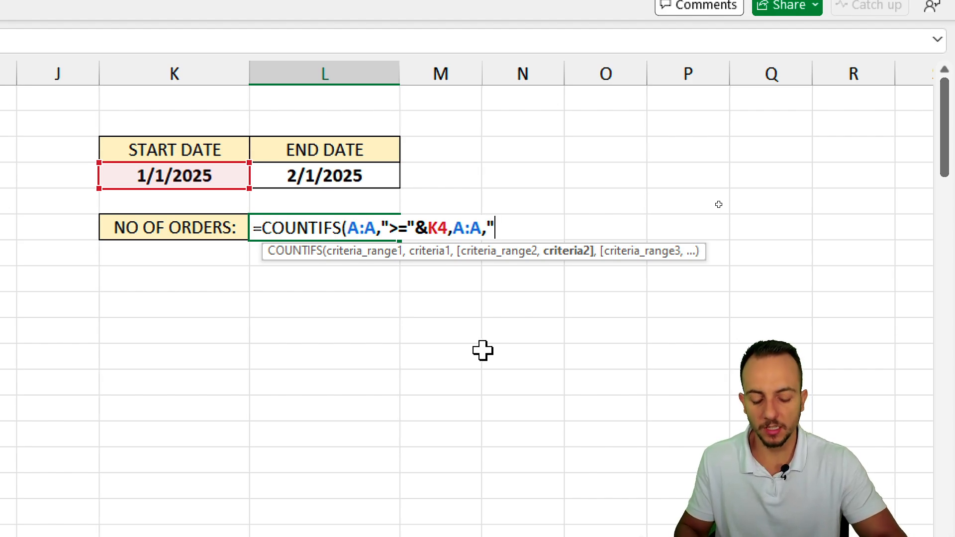
text(<=)
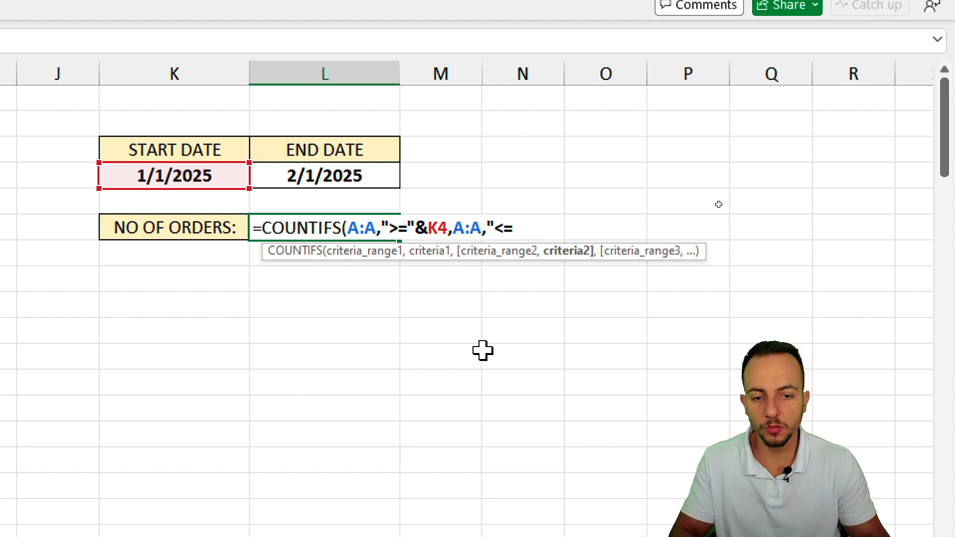
text(")
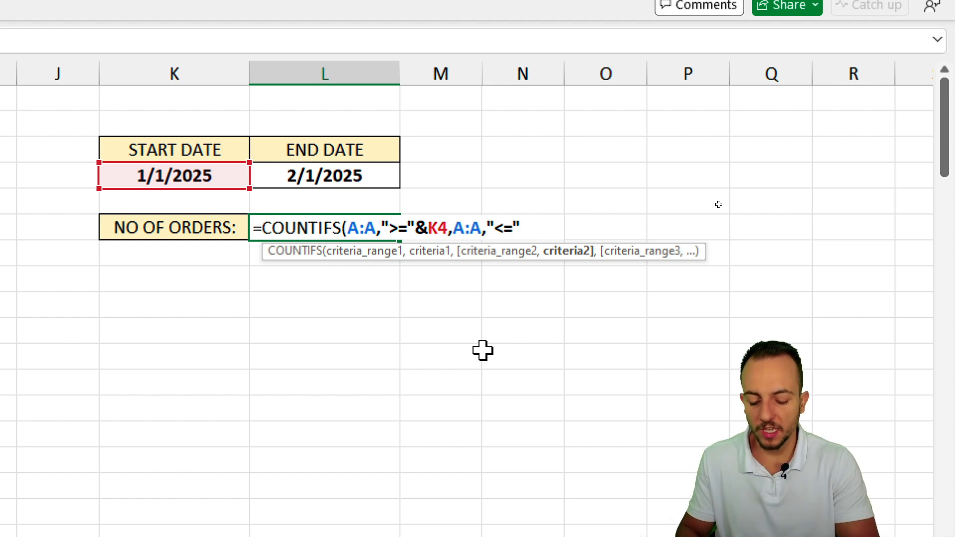
text(&)
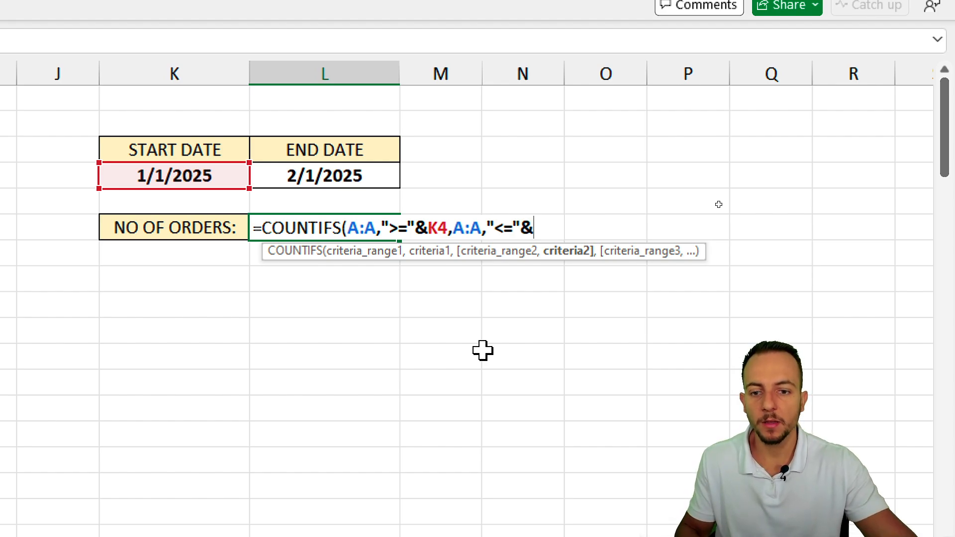
click(346, 167)
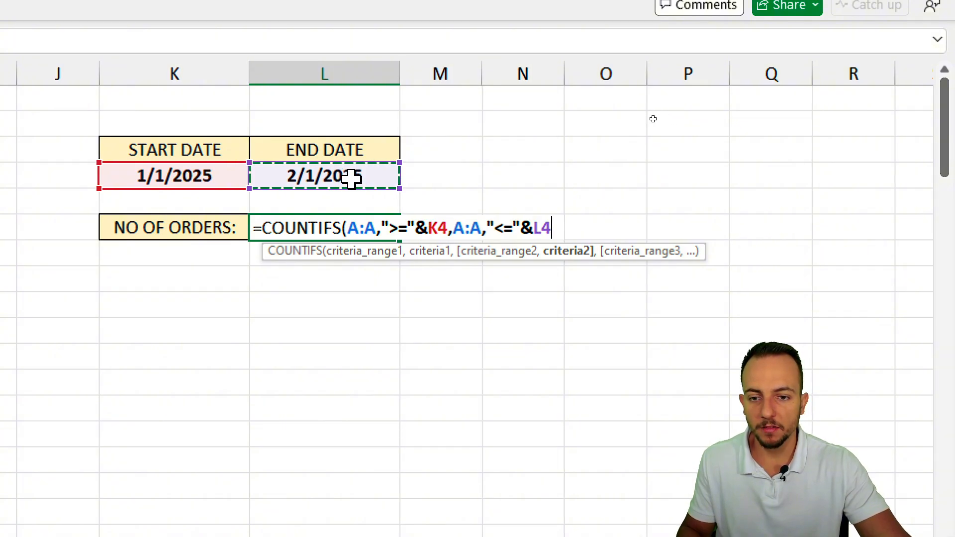
text())
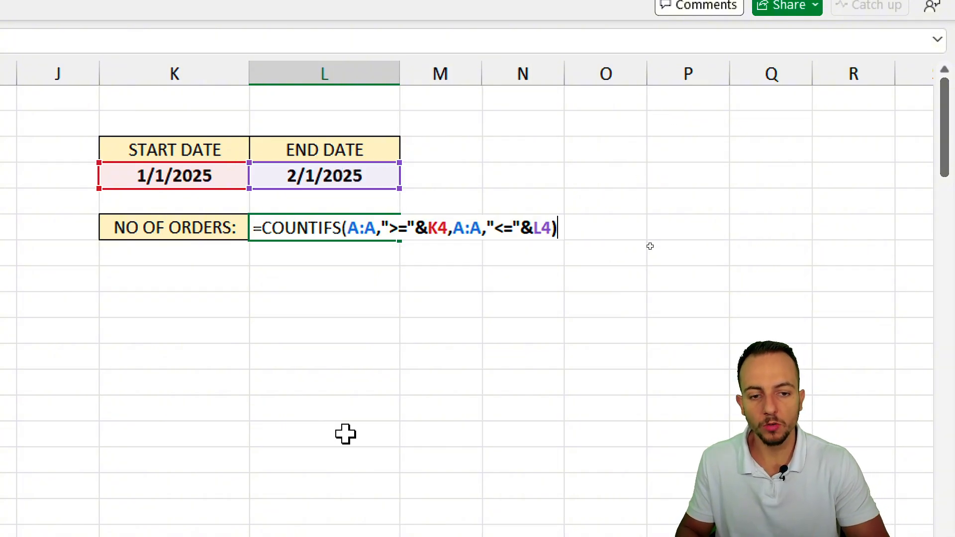
key(Return)
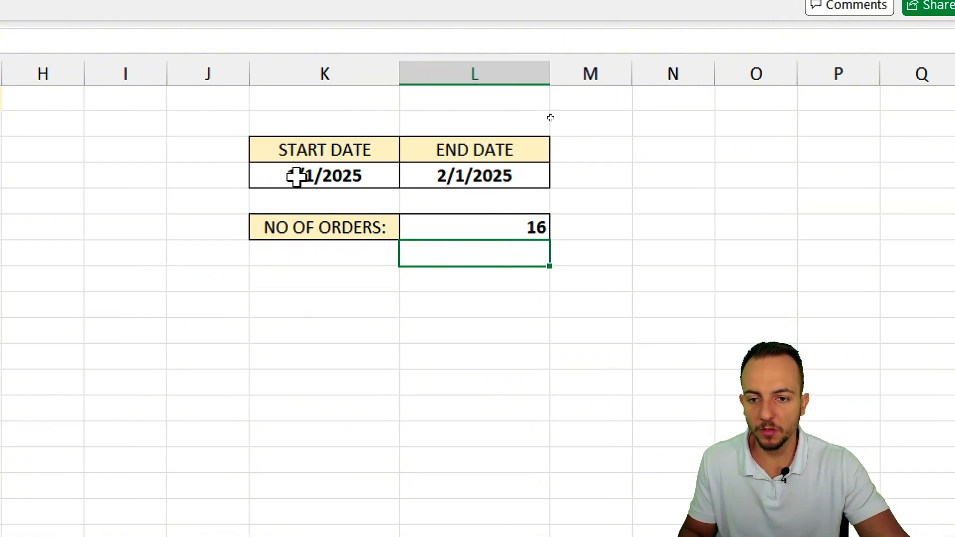
Step: Change the start date to 1/15/2025 and check the NO OF ORDERS cell
double_click(232, 178)
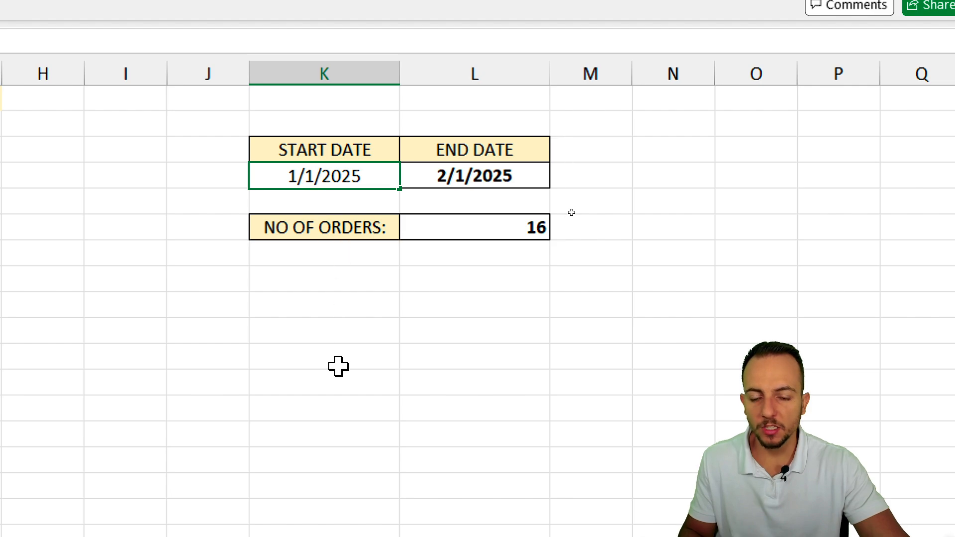
text(5)
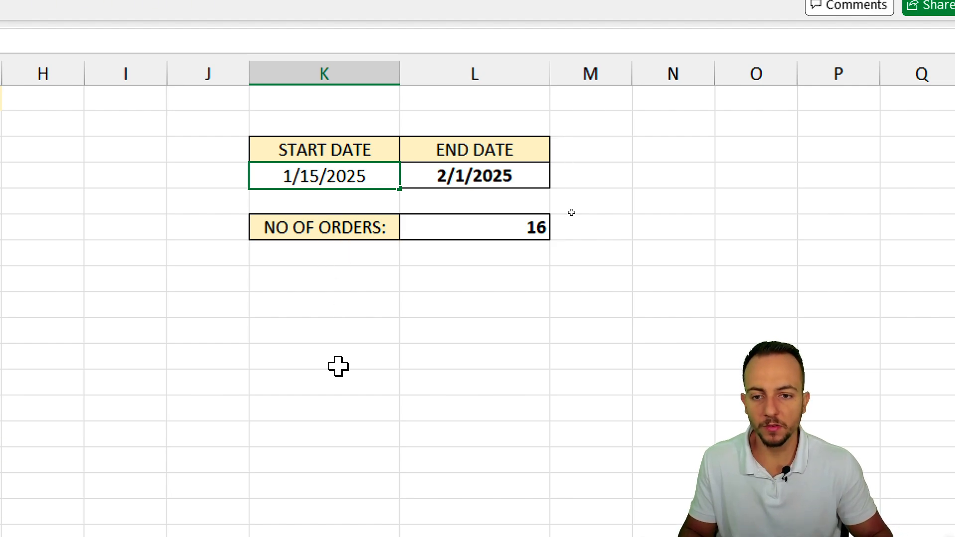
key(Return)
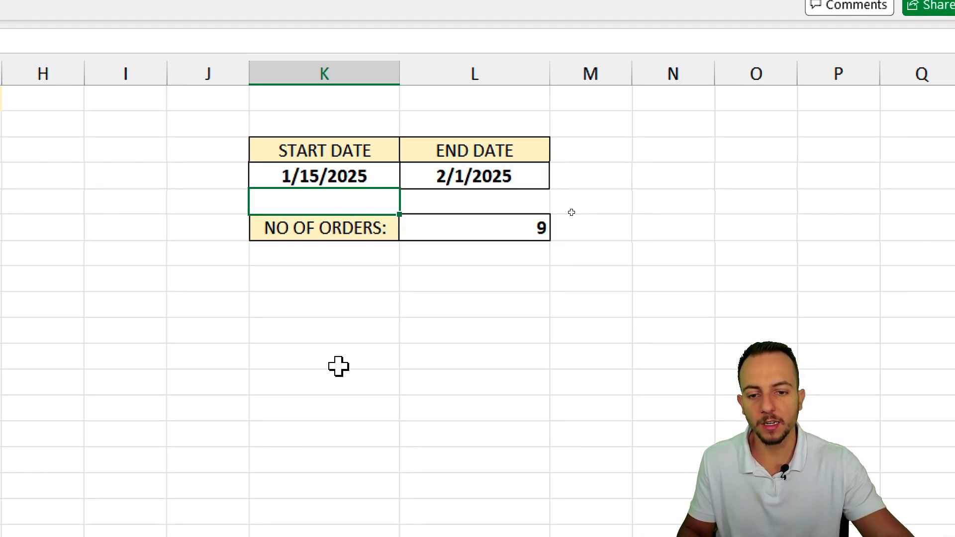
click(506, 231)
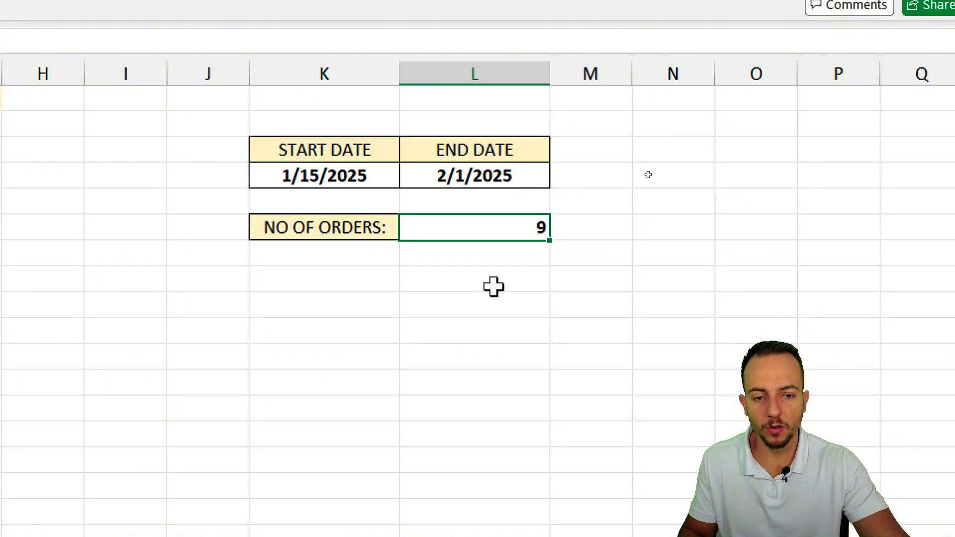
Step: Set the end date to 03/15/2025 and check the NO OF ORDERS cell again
click(450, 179)
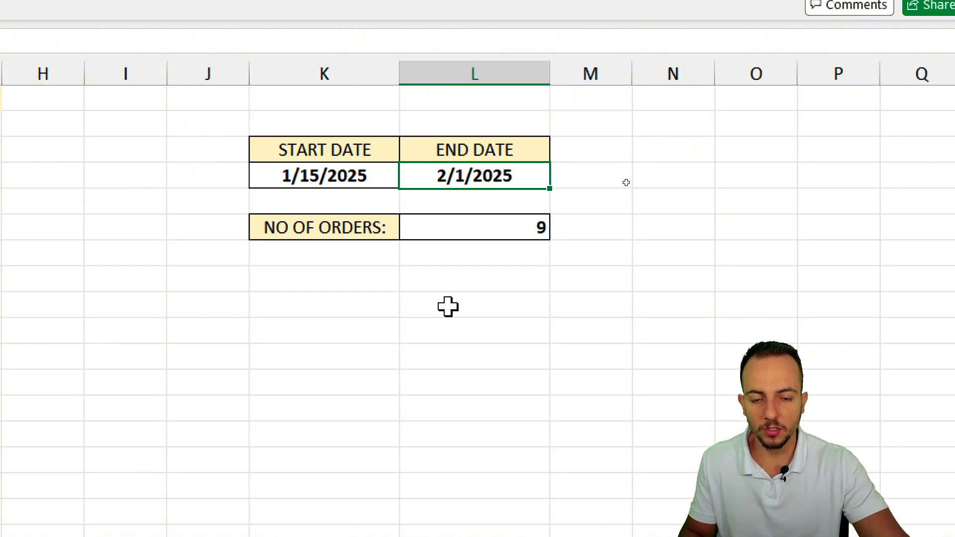
text(03)
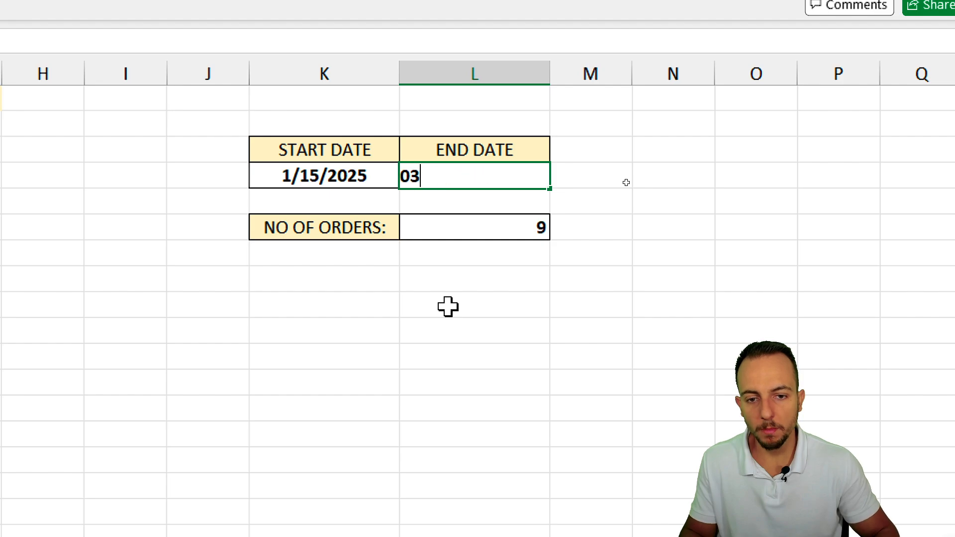
text(/15)
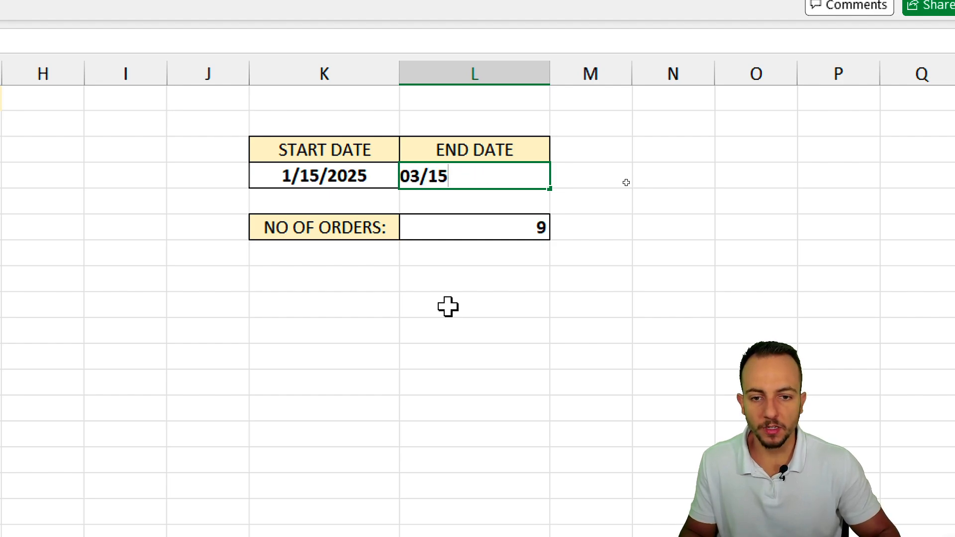
text(/2025)
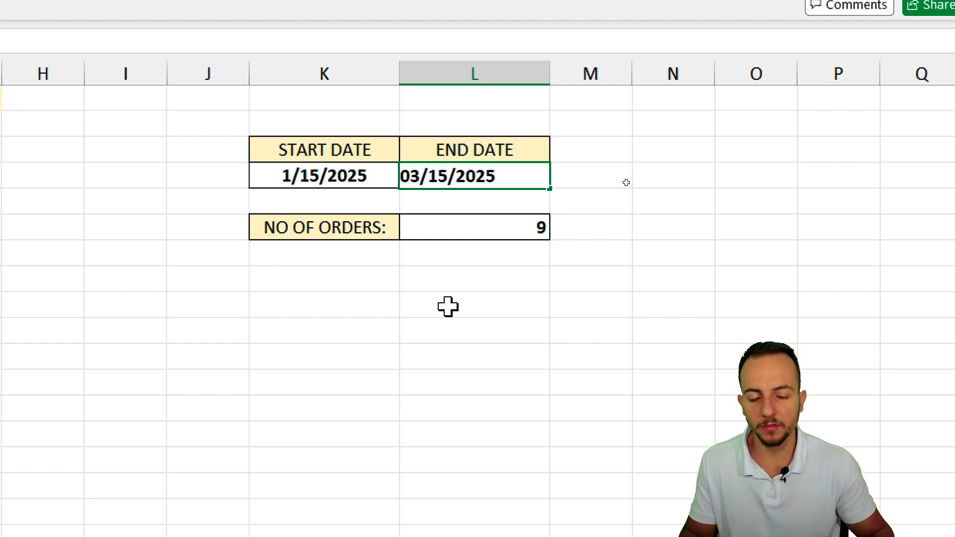
key(Return)
click(463, 228)
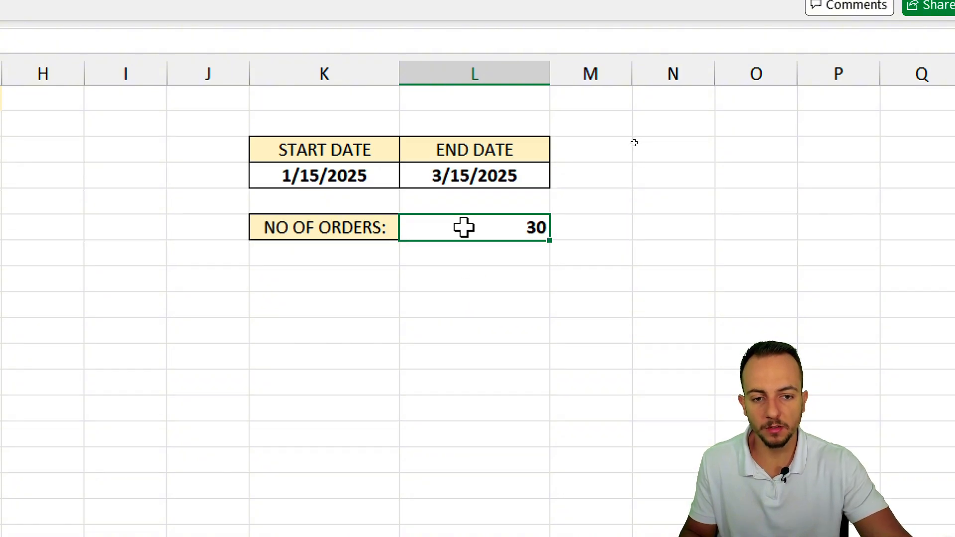
Step: Review the COUNTIFS formula in the NO OF ORDERS cell and its references to the start and end dates, leaving it as is
double_click(478, 227)
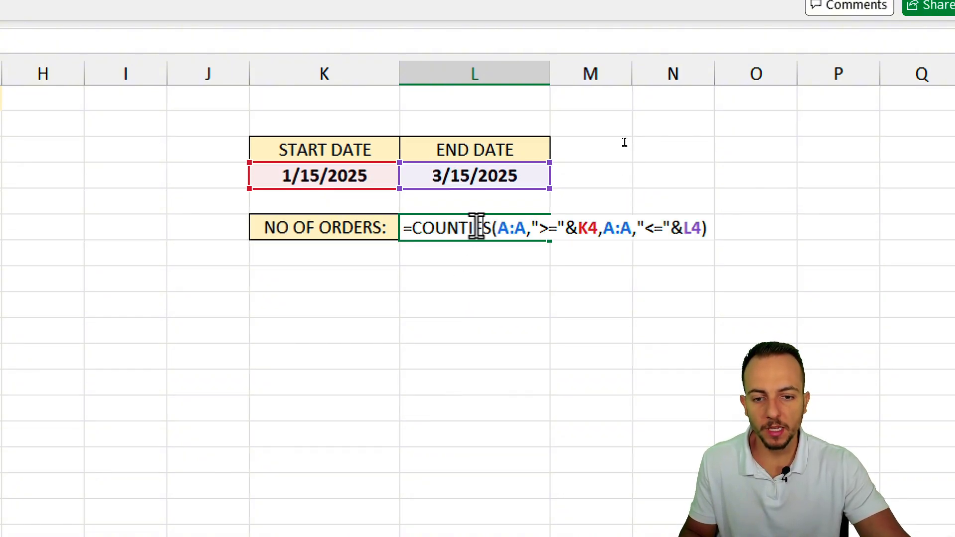
click(487, 228)
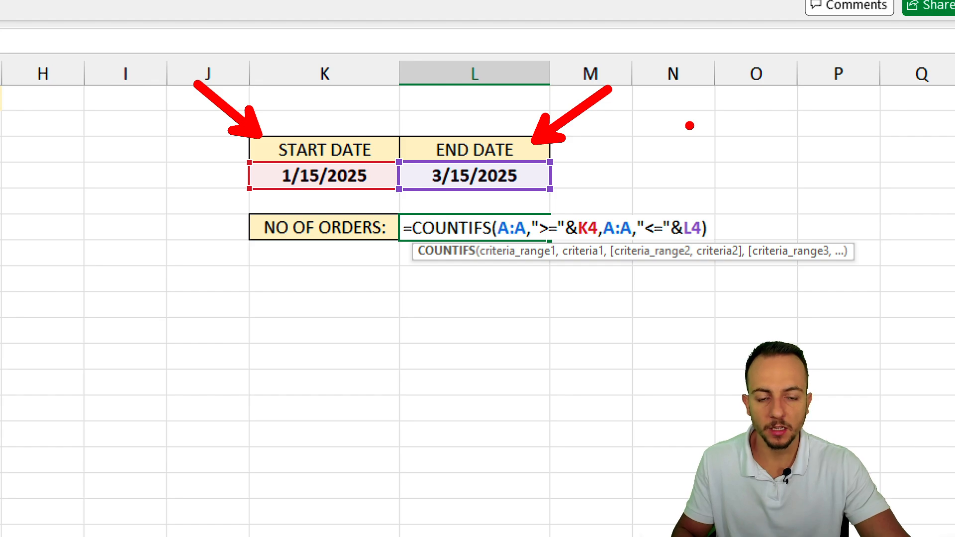
key(ctrl+Return)
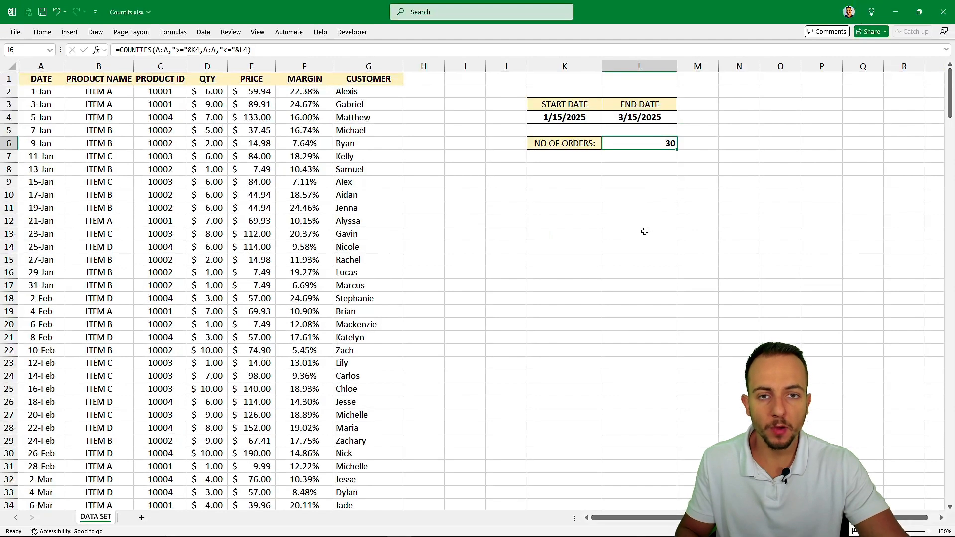